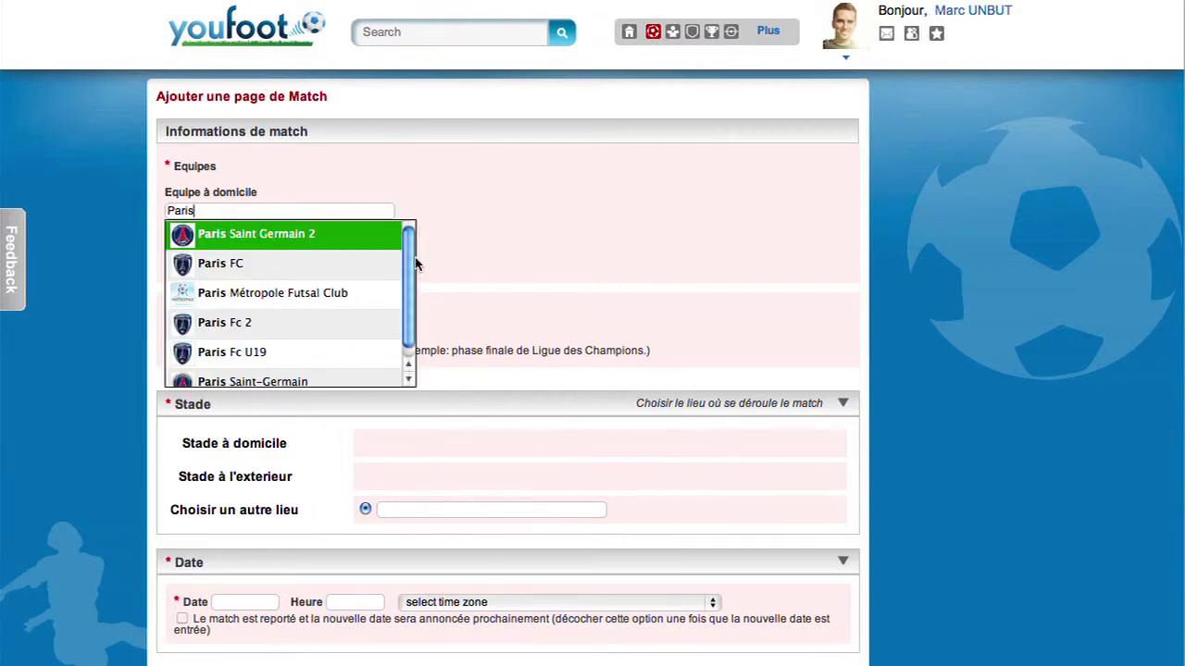
Choose Paris Saint-Germain as the home team and Olympique de Marseille as the away team
drag(414, 264, 413, 275)
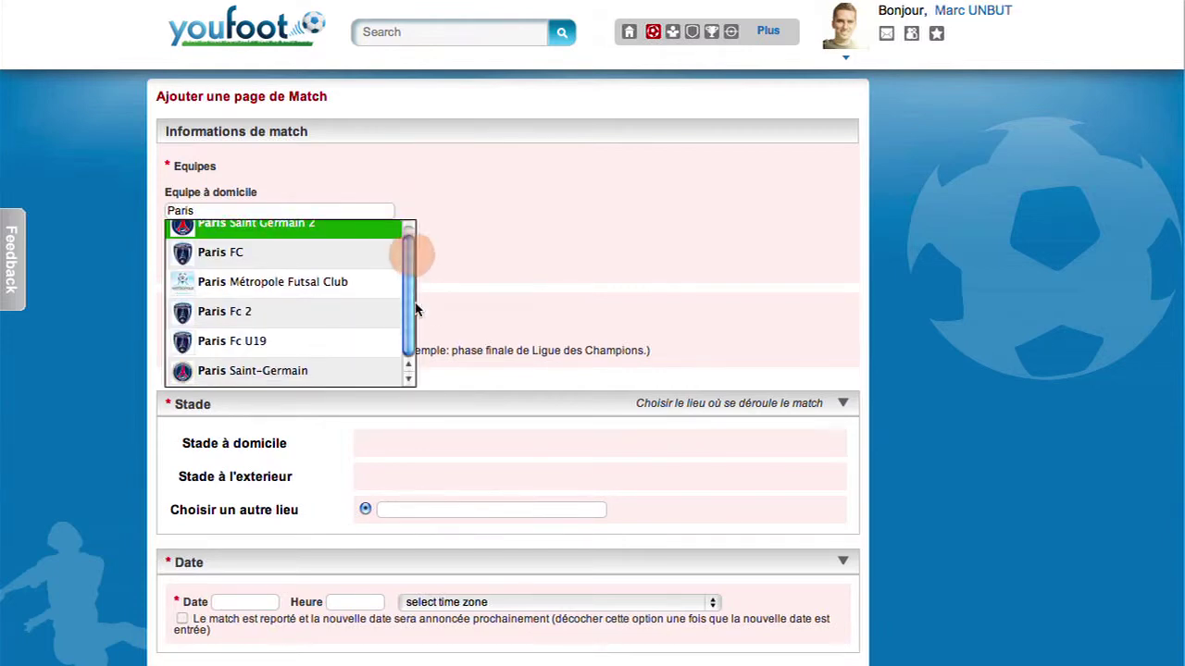
click(352, 374)
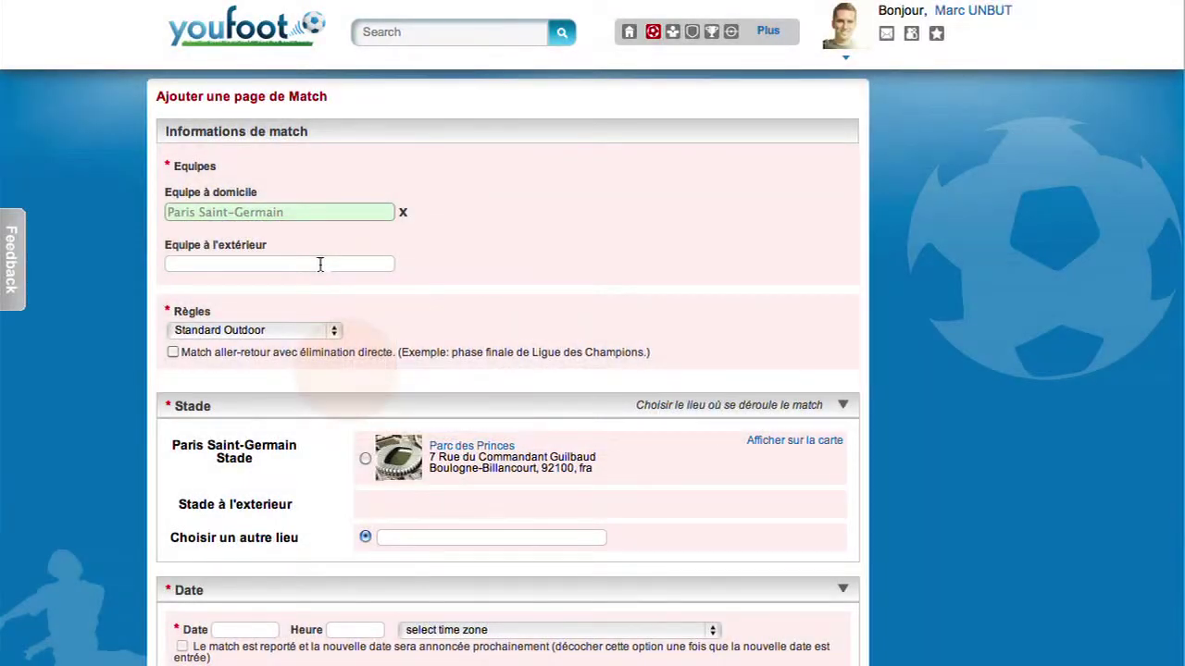
click(320, 265)
text(Mars)
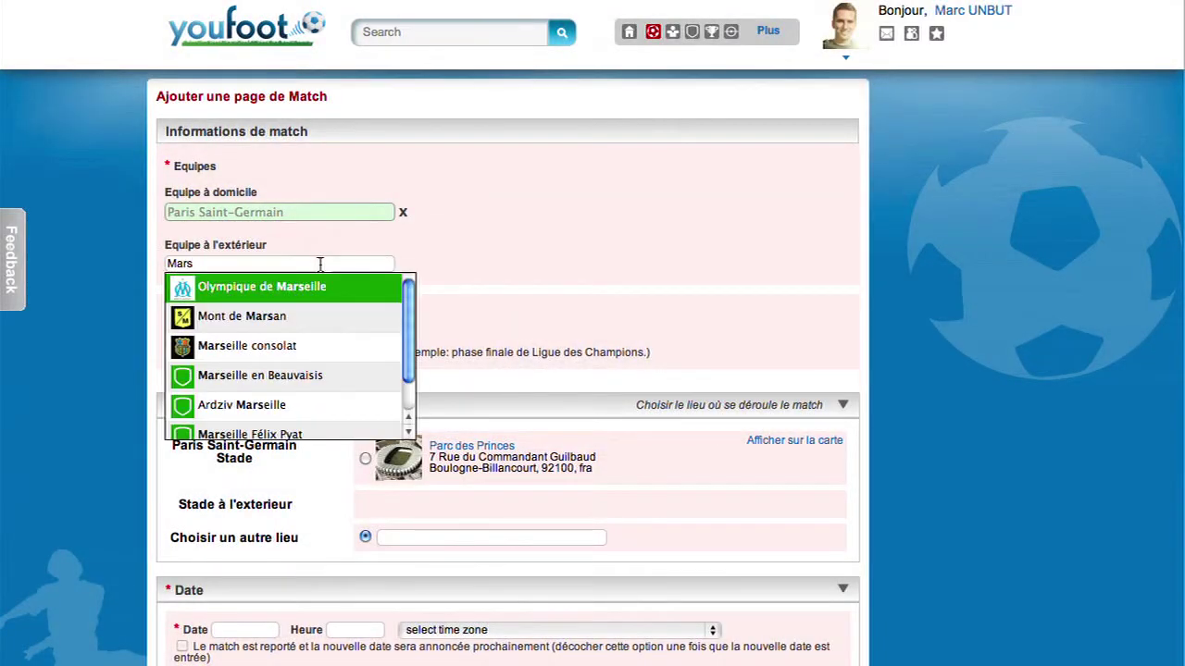
click(395, 291)
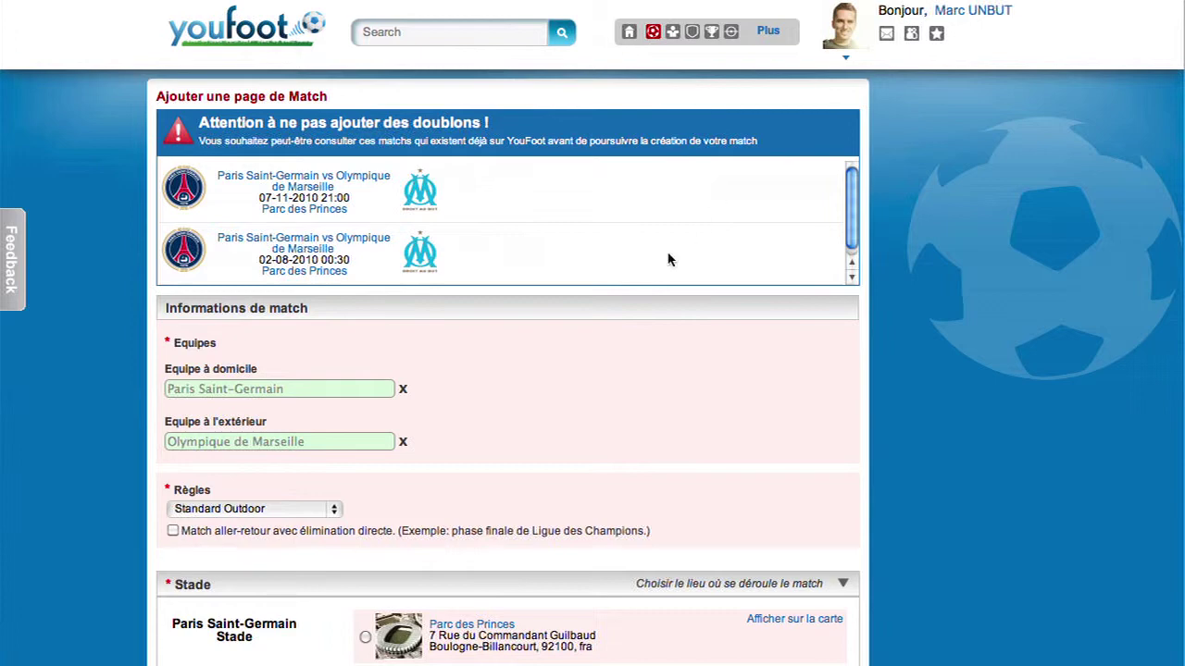
Keep Standard Outdoor as the match rules and try the two-leg direct-elimination option
click(337, 509)
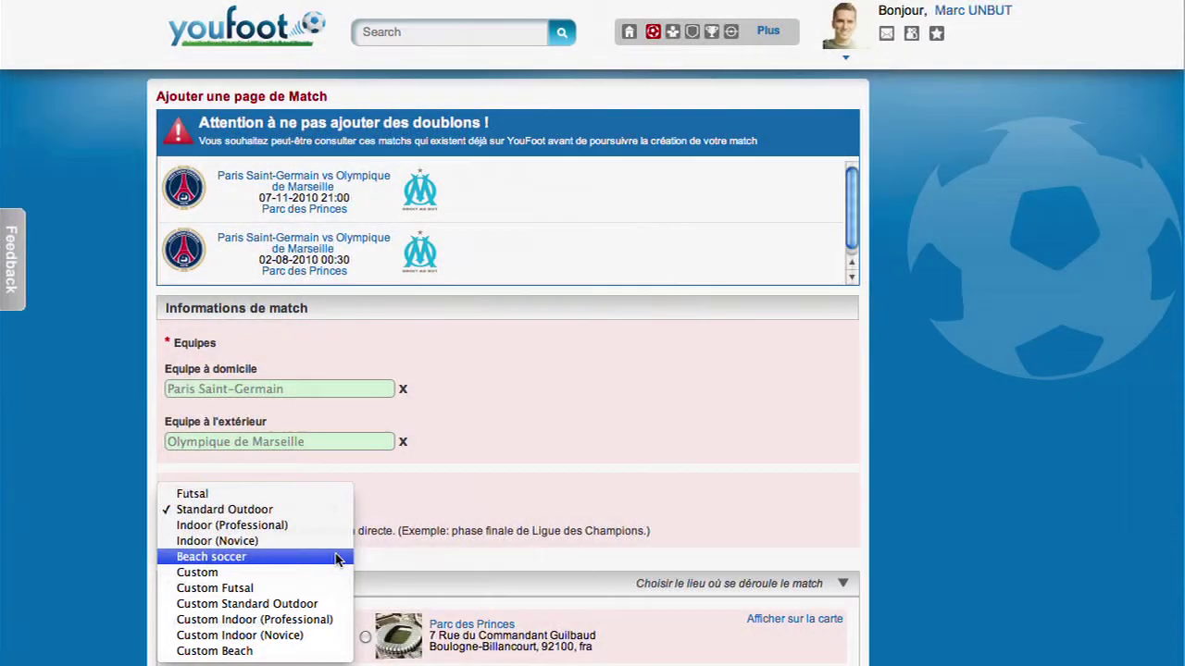
click(324, 509)
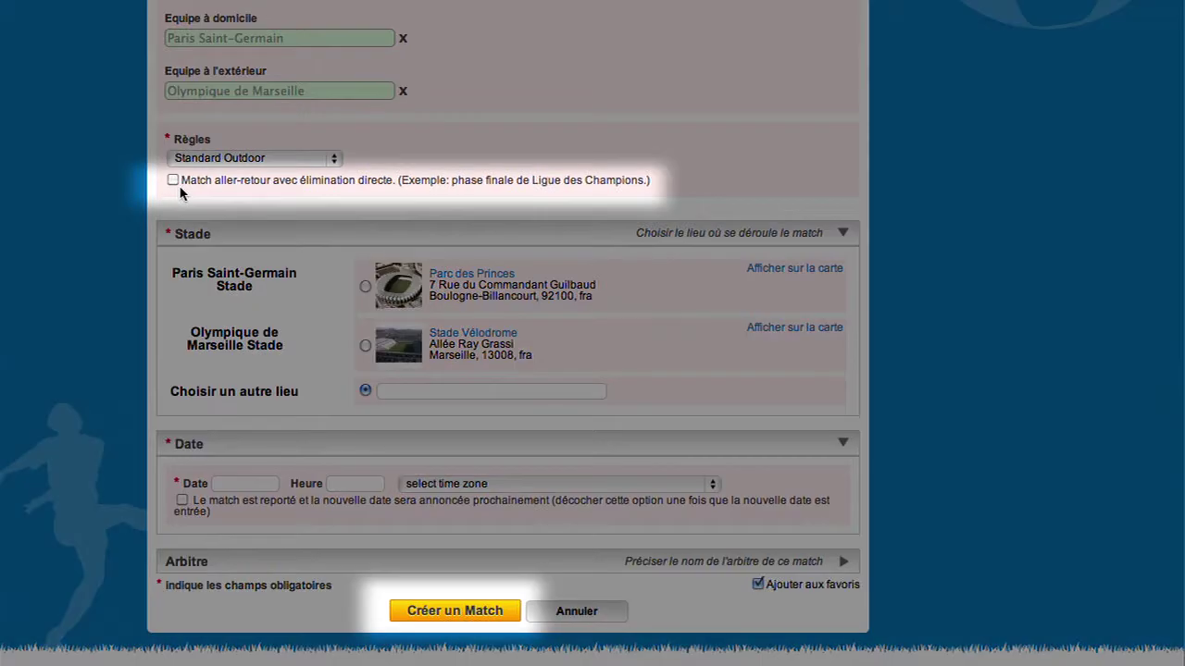
click(173, 180)
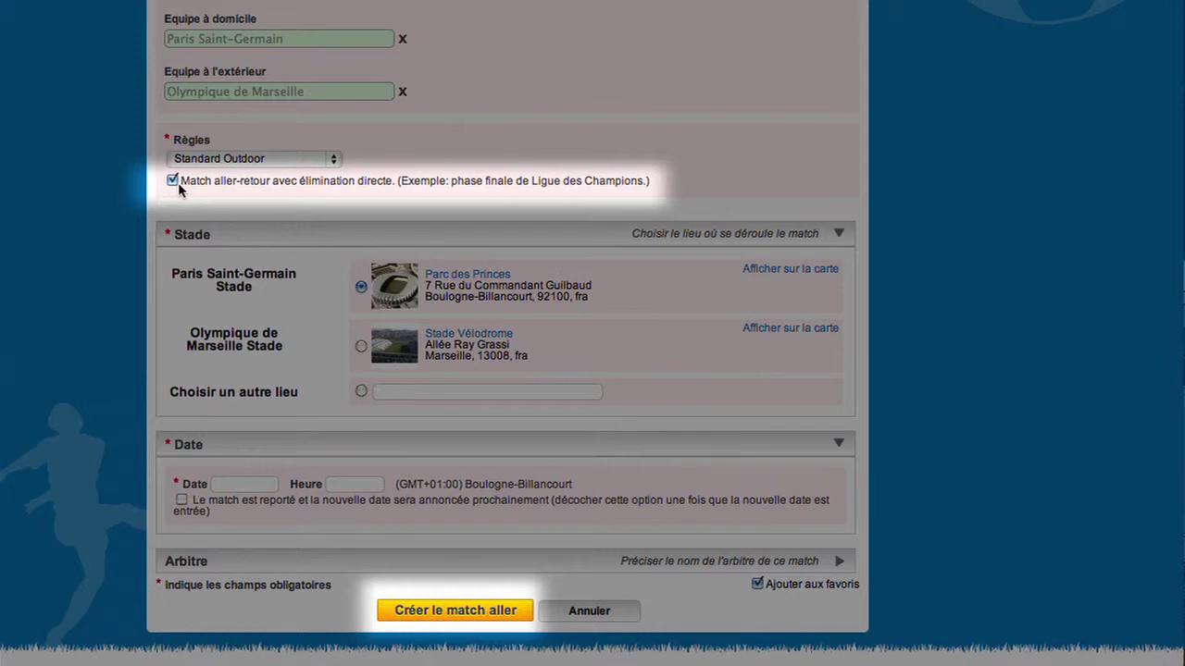
click(174, 181)
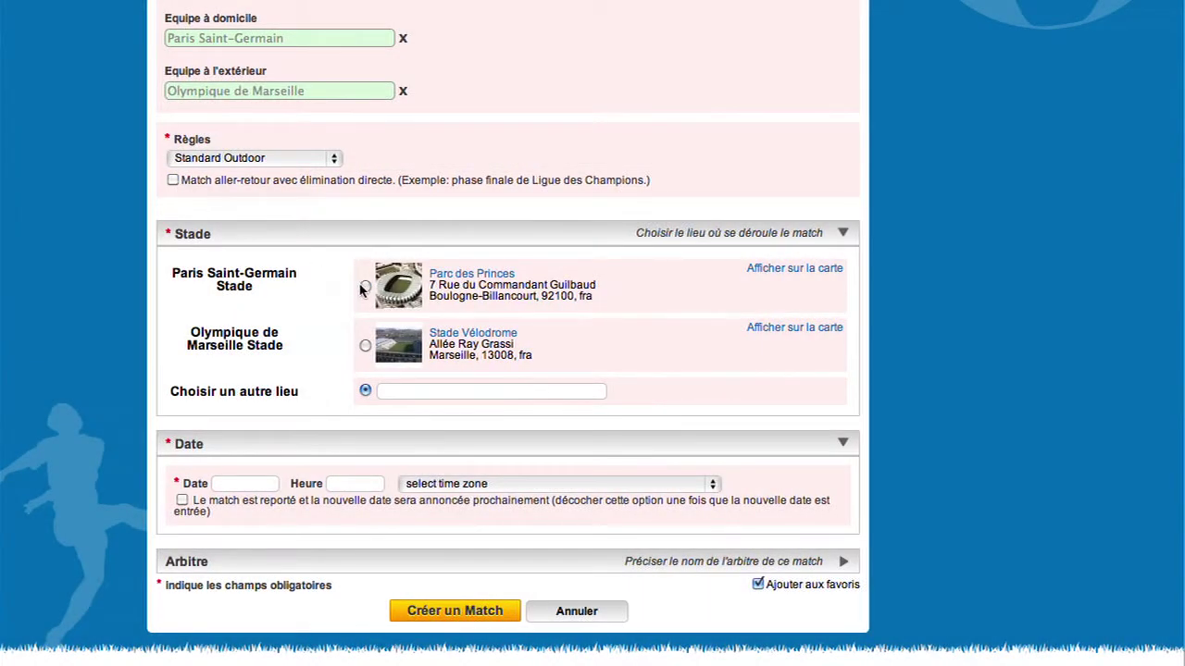
Try entering "Stade" as another venue, and set the match venue to Parc des Princes
click(366, 287)
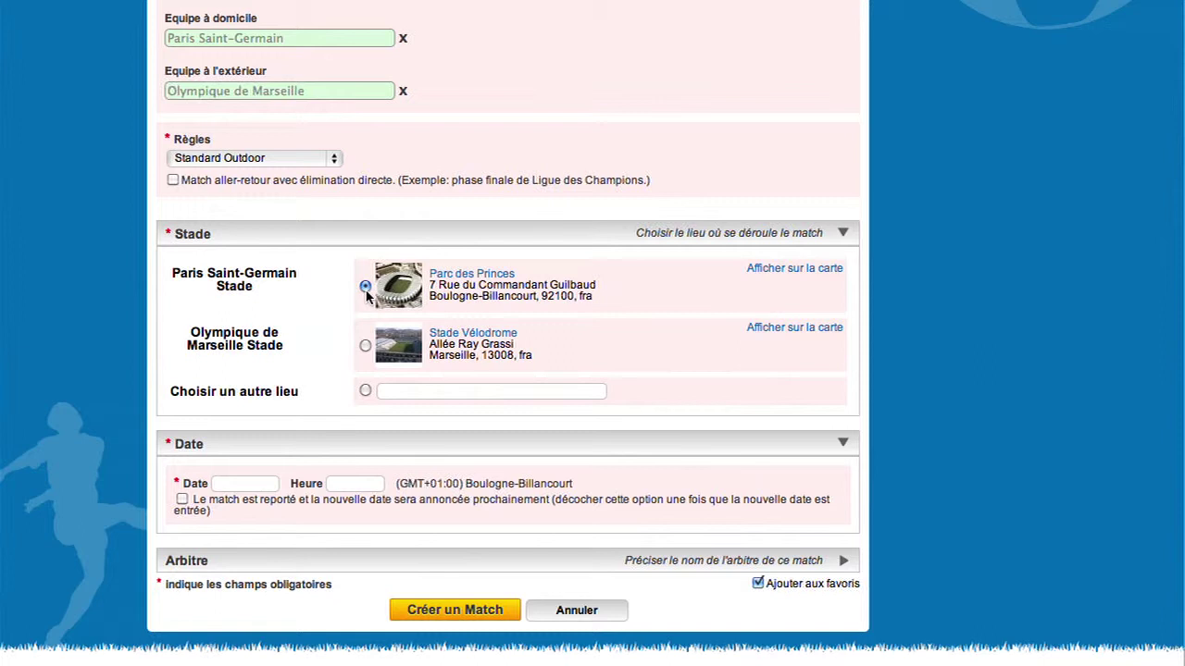
click(367, 392)
click(577, 392)
text(Stade)
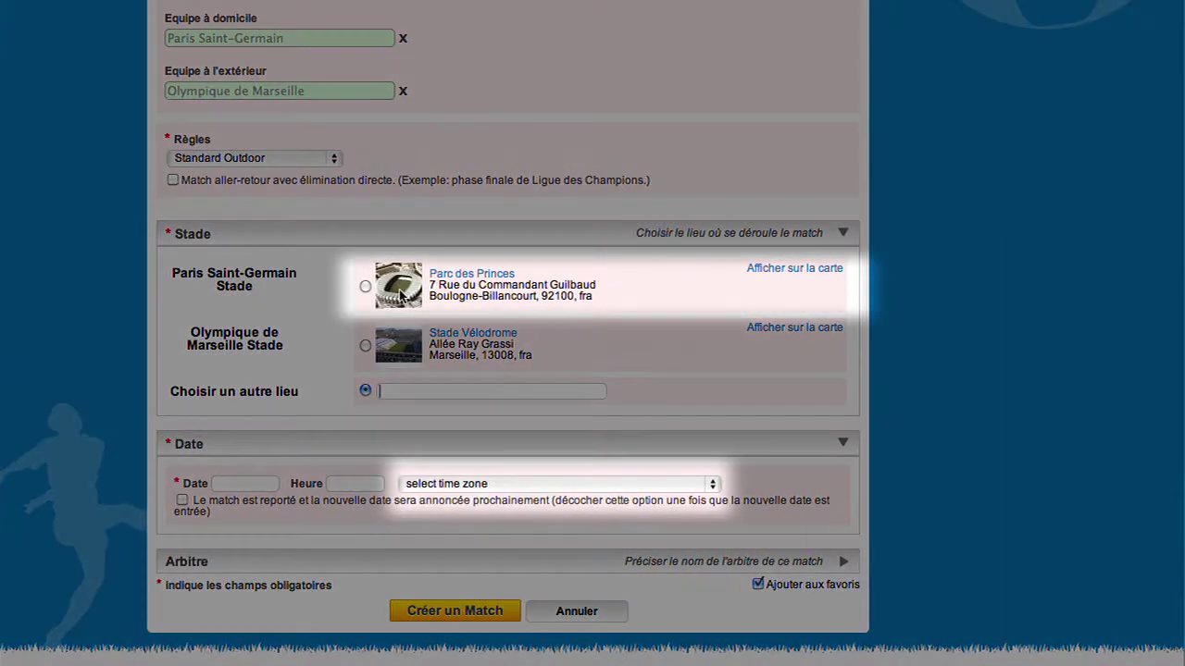
click(365, 287)
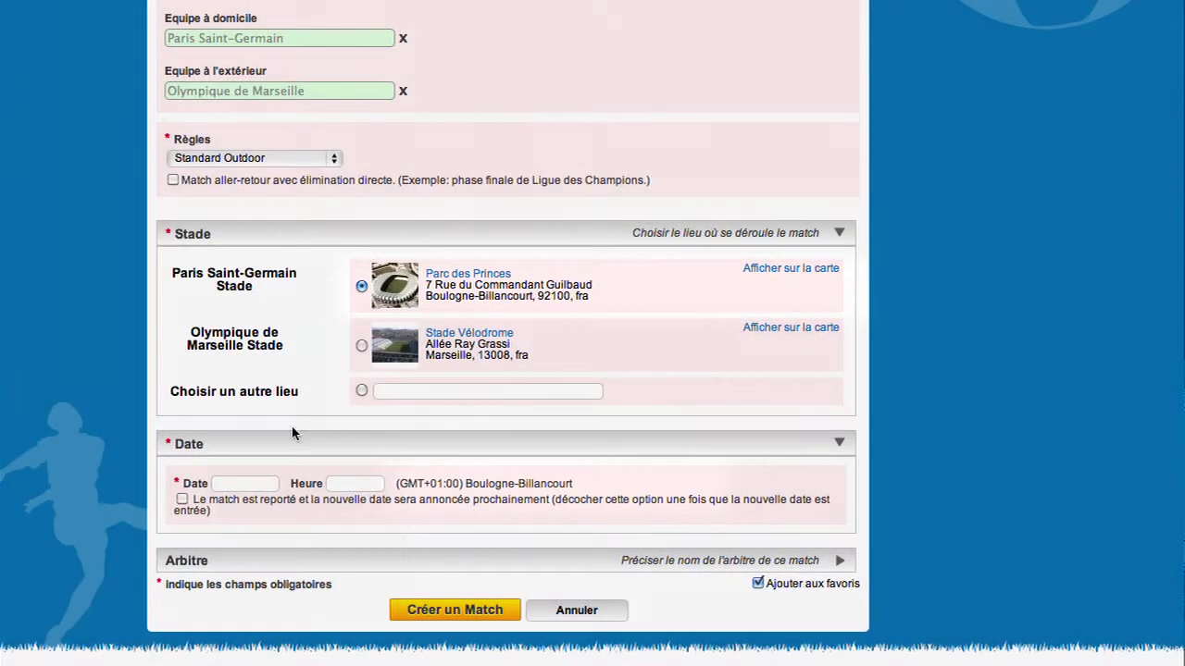
Set the match date to 2012-04-07 and the kick-off time to 19:00
click(245, 483)
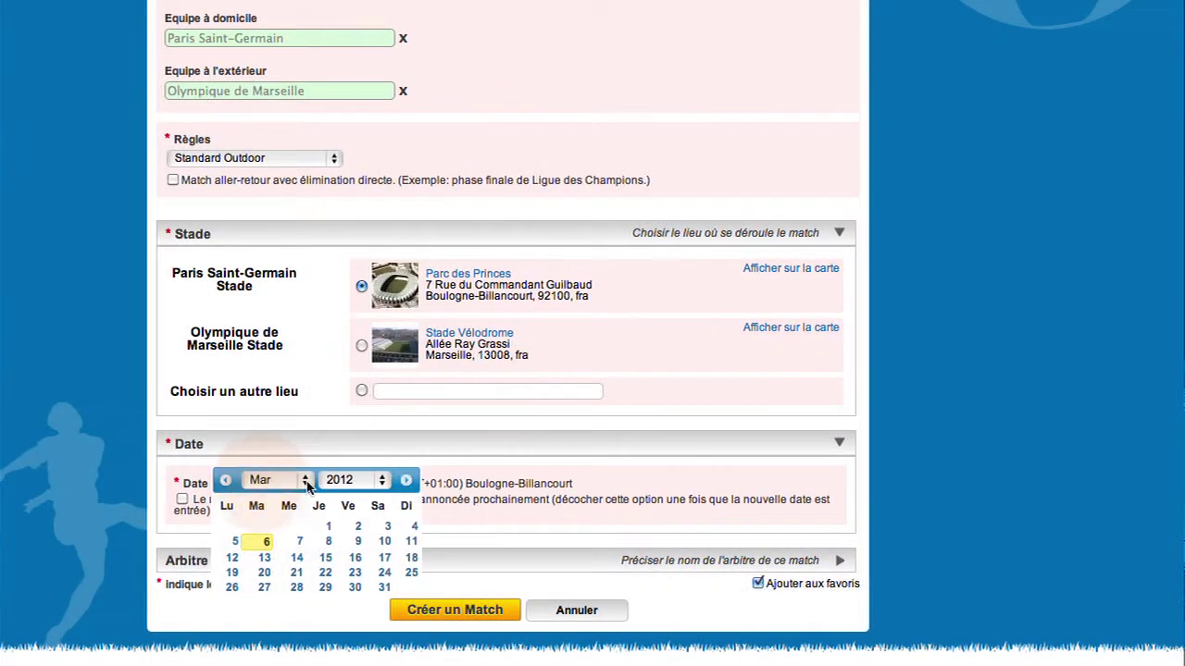
click(308, 482)
click(268, 492)
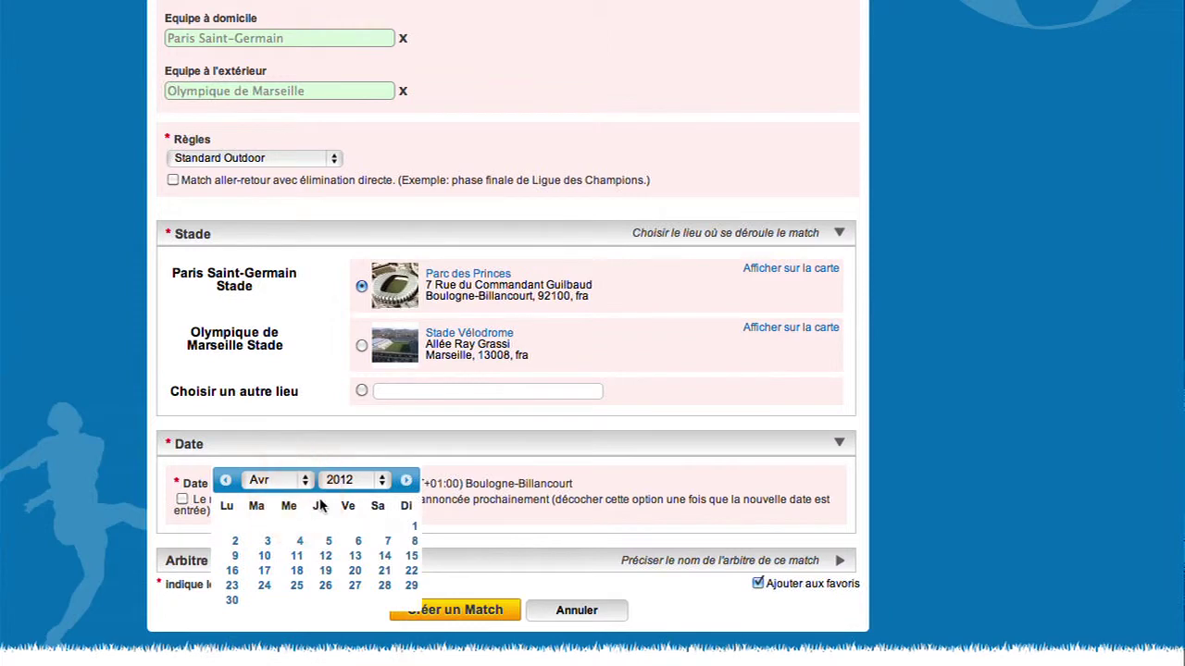
click(387, 540)
click(380, 483)
scroll(361, 278, down, 20)
click(343, 370)
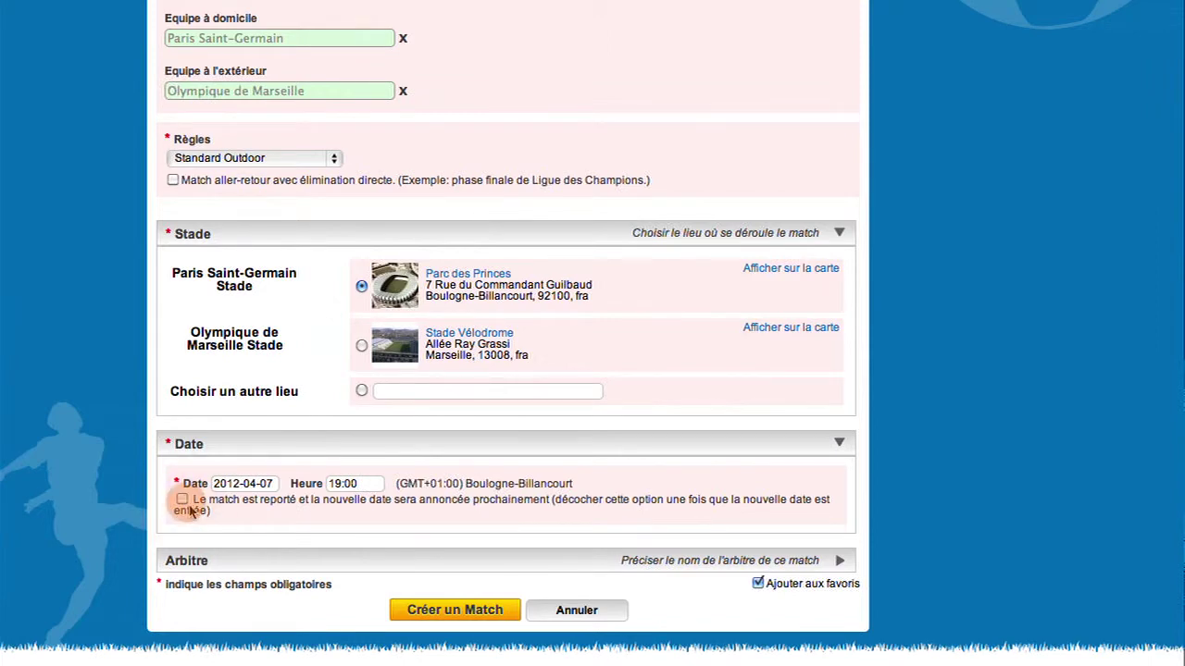
Change the match date to 2007-09-02
click(276, 485)
click(278, 480)
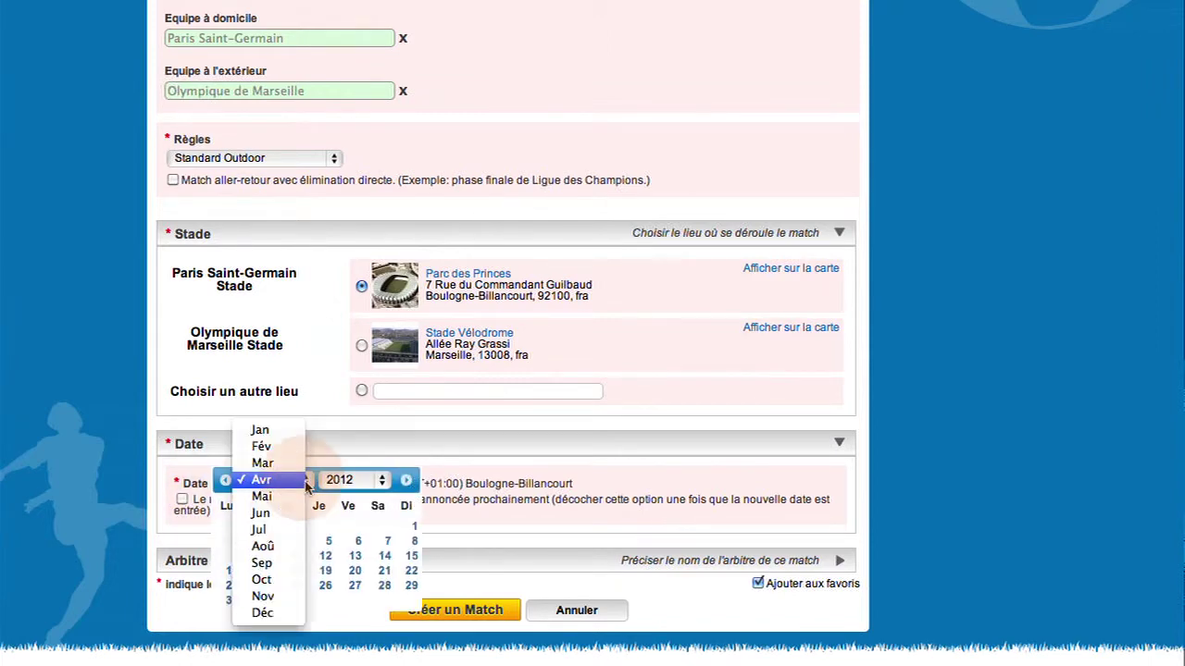
click(293, 563)
click(354, 479)
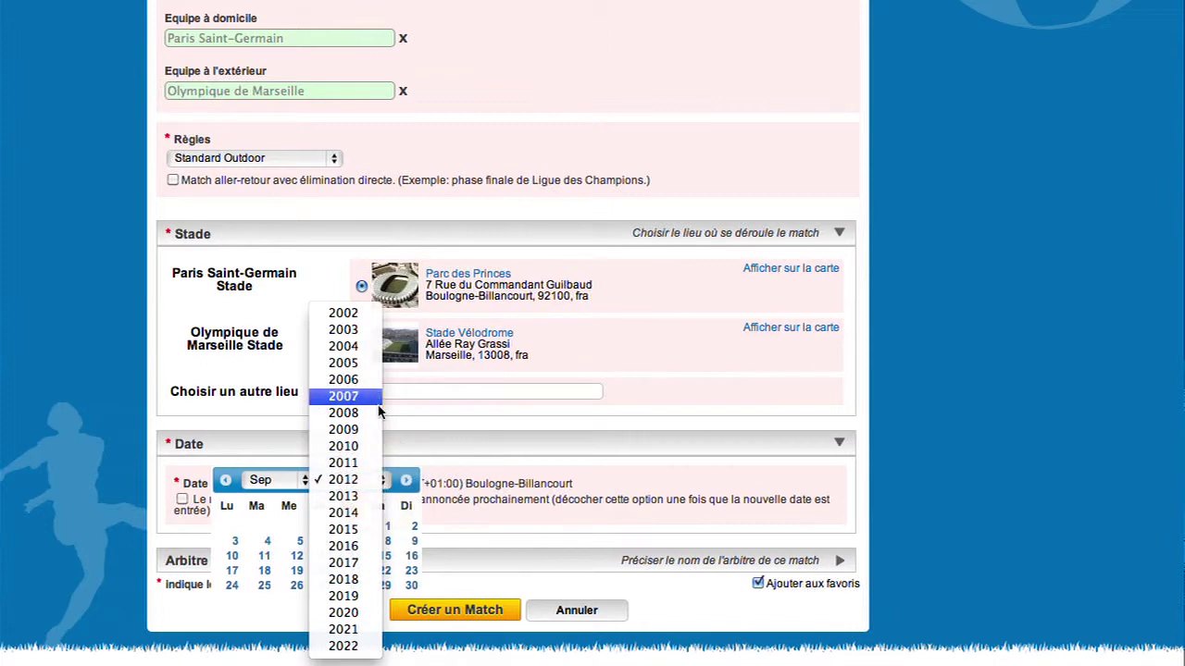
click(378, 411)
click(414, 525)
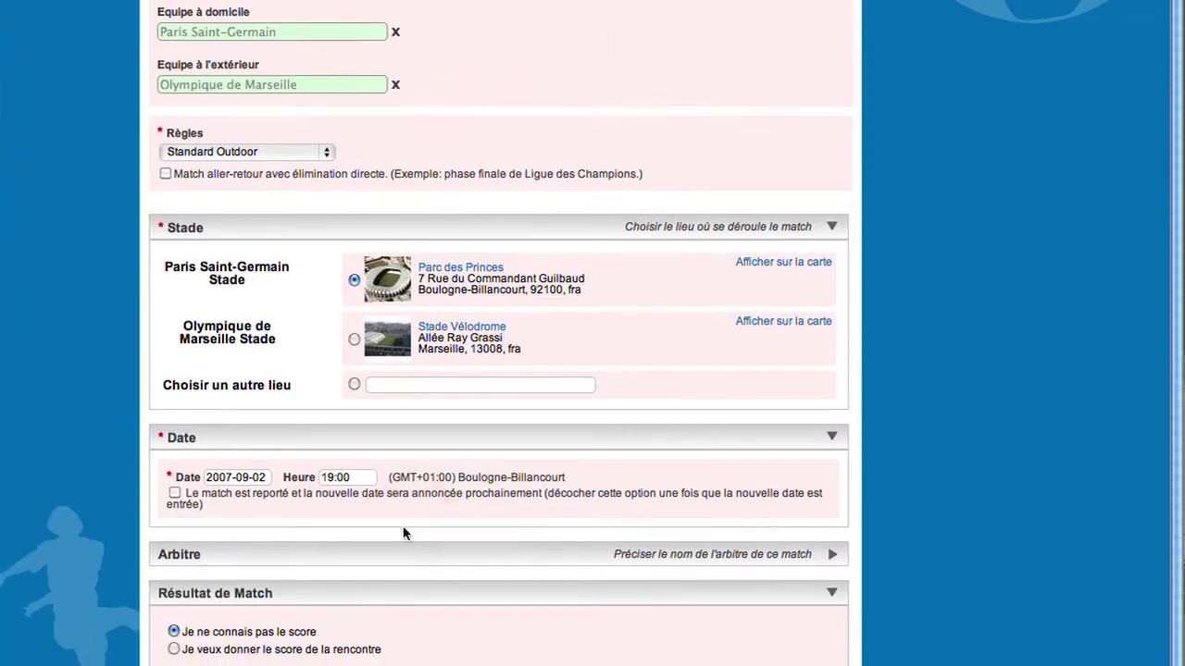
Choose to give the match score, try 1-0, and set the final score to 1-1
scroll(445, 550, down, 2)
click(177, 561)
scroll(180, 568, down, 2)
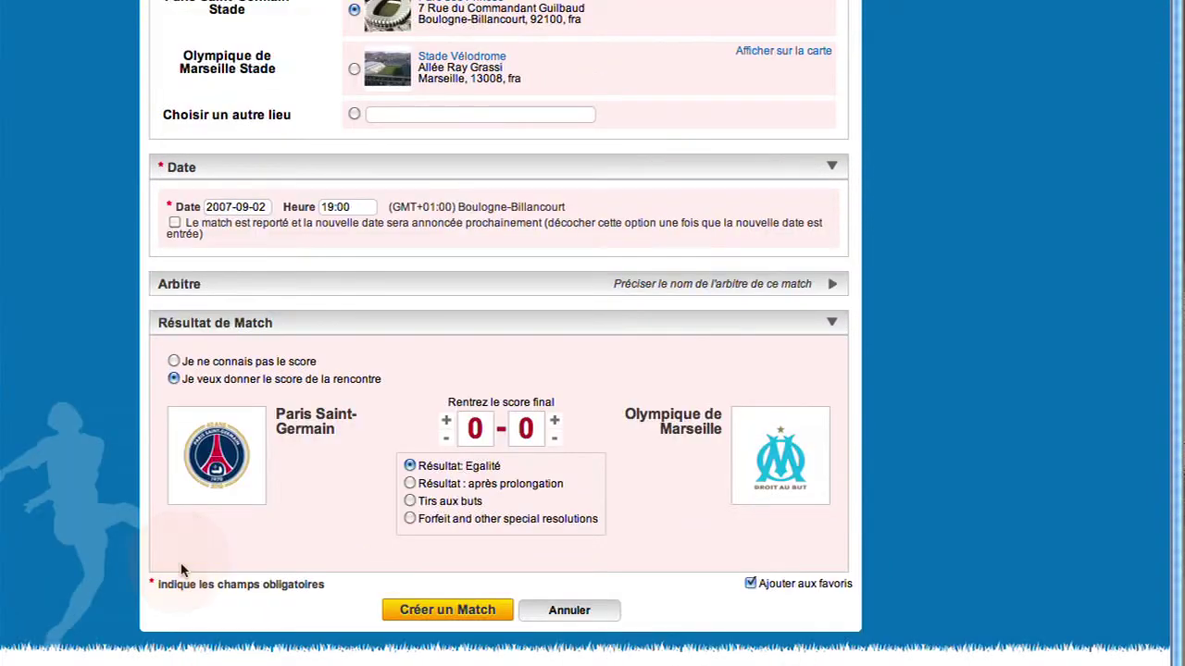
click(446, 421)
click(555, 421)
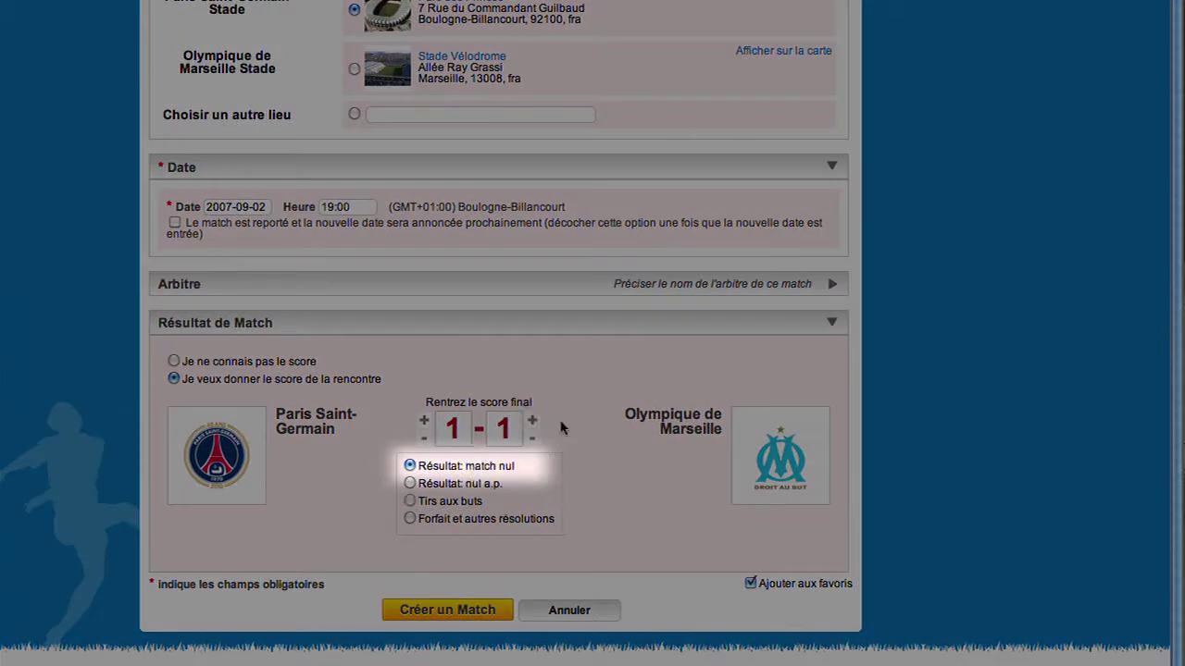
click(533, 439)
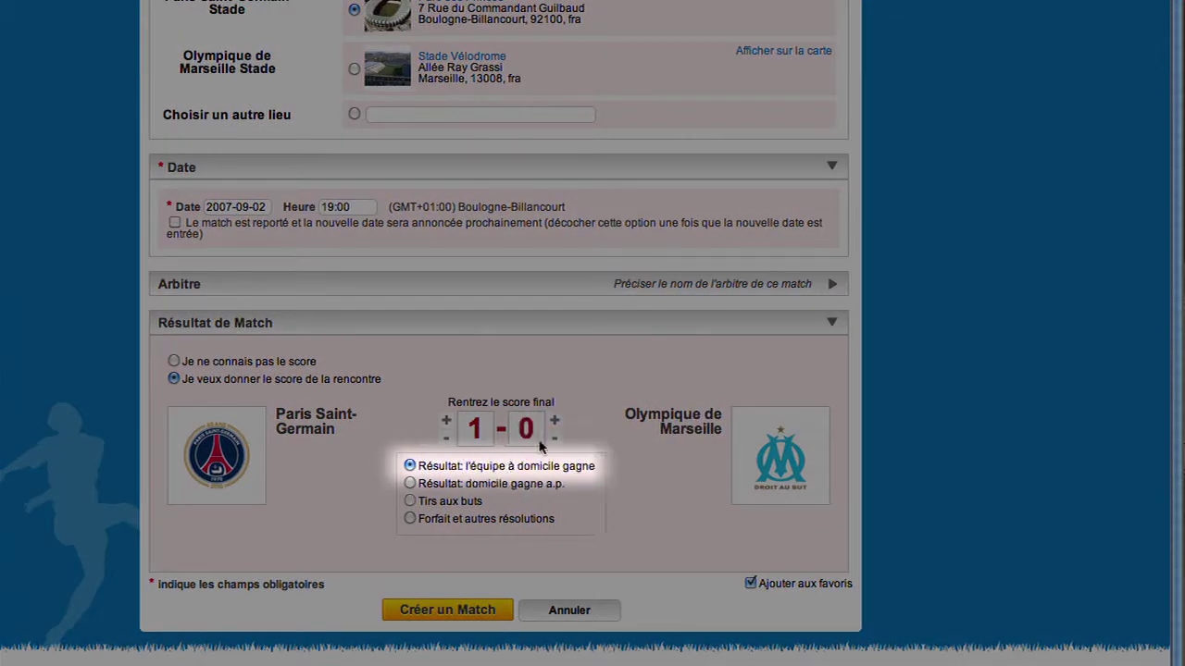
click(555, 422)
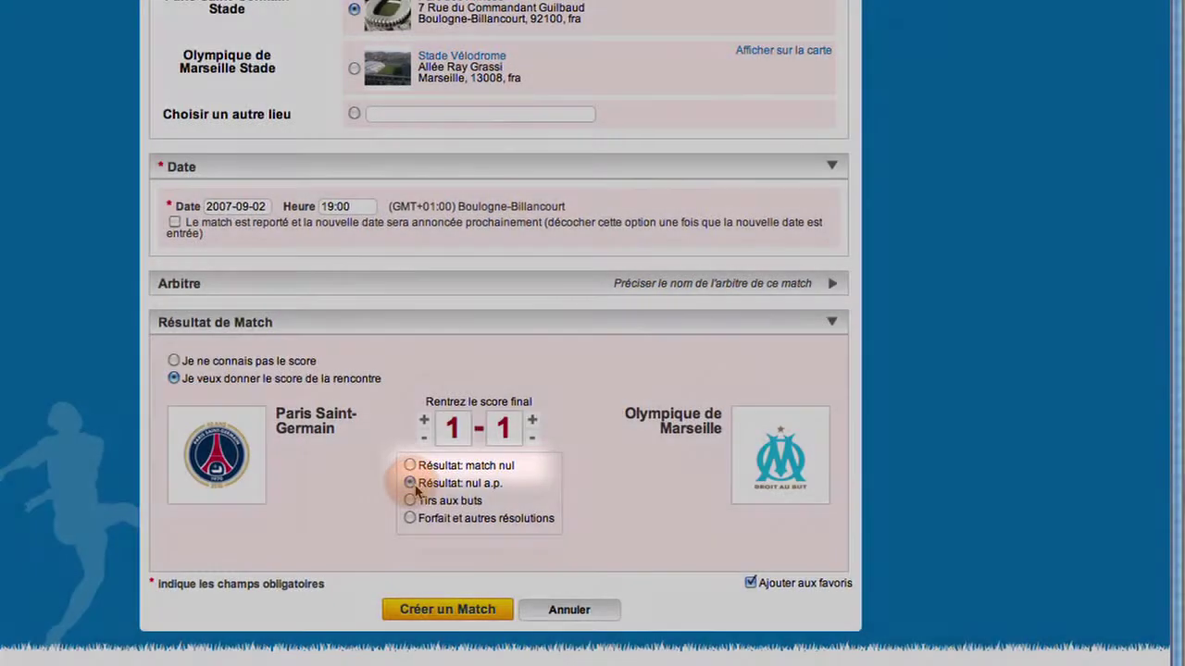
Try the nul a.p., Tirs aux buts and Forfait et autres résolutions result types, and return to match nul
click(412, 485)
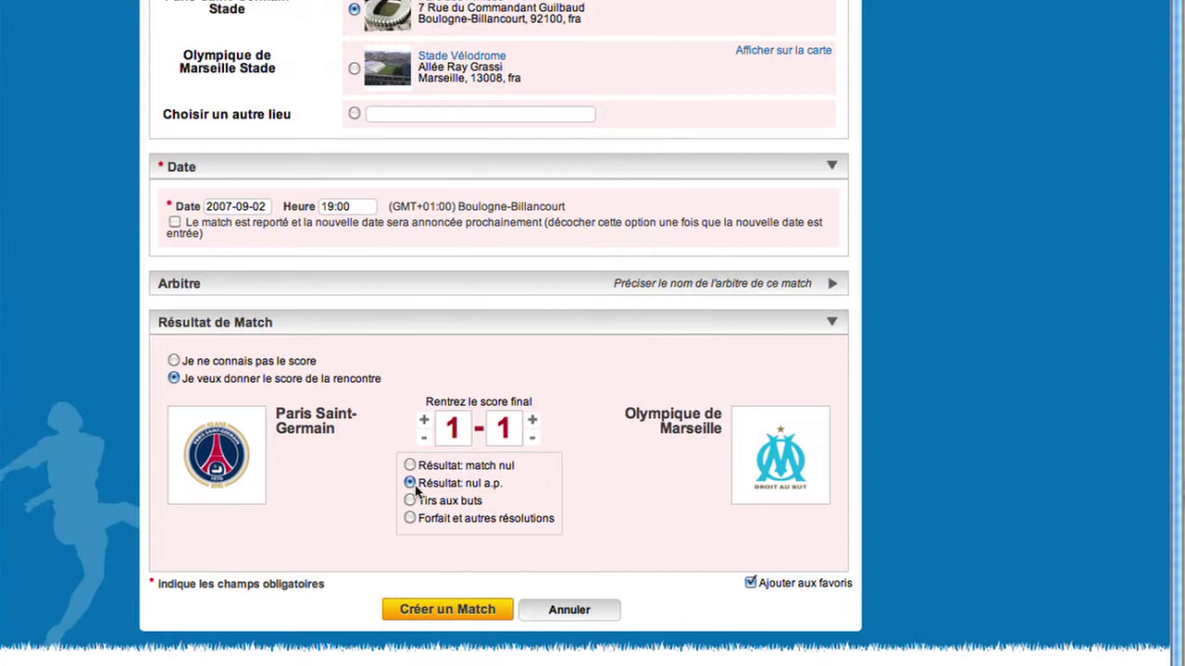
click(411, 501)
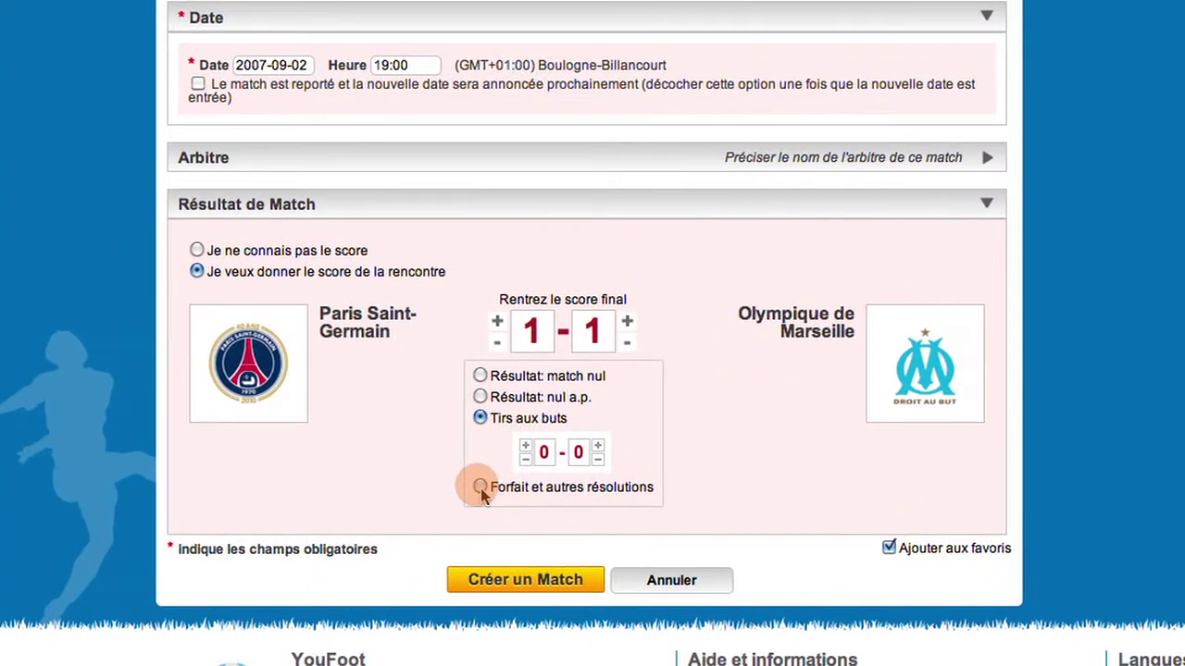
click(410, 532)
scroll(480, 488, down, 3)
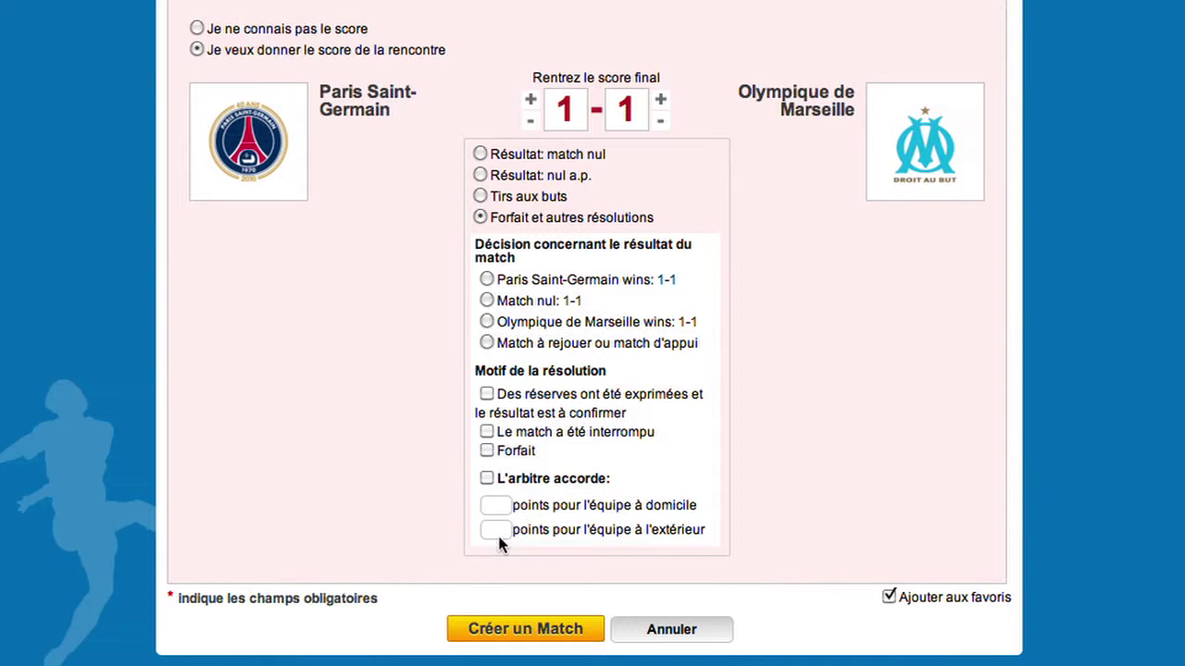
click(479, 154)
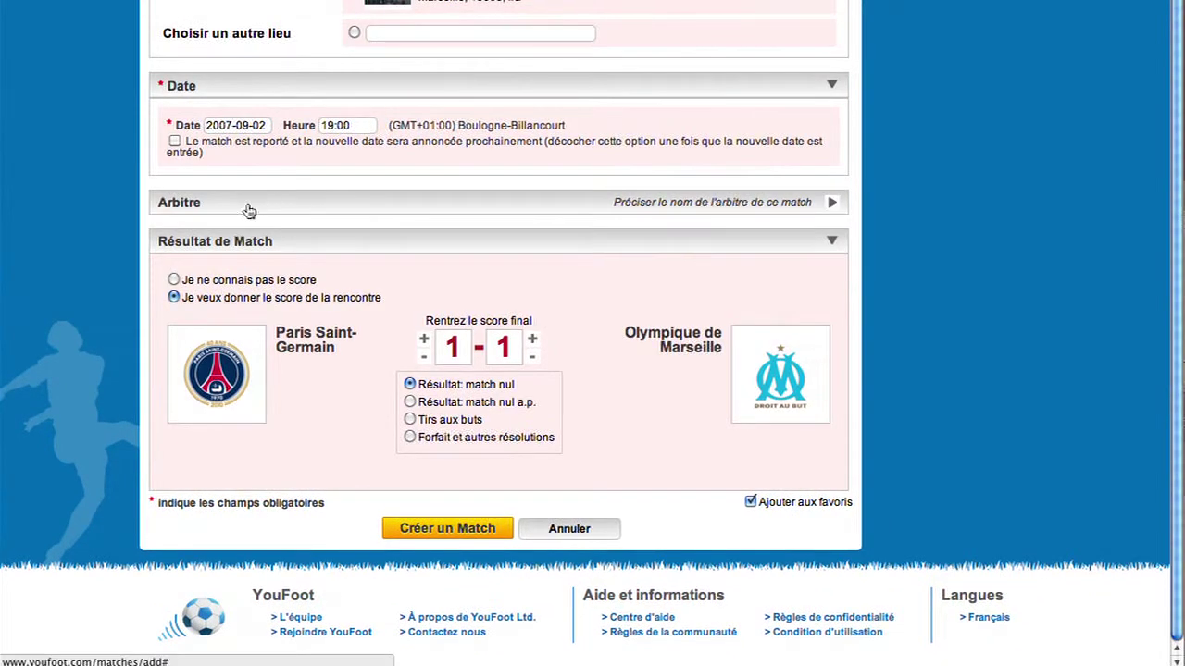
Expand the Arbitre section and enter the referee's name
click(275, 214)
click(278, 238)
text(Stephane LANNOY)
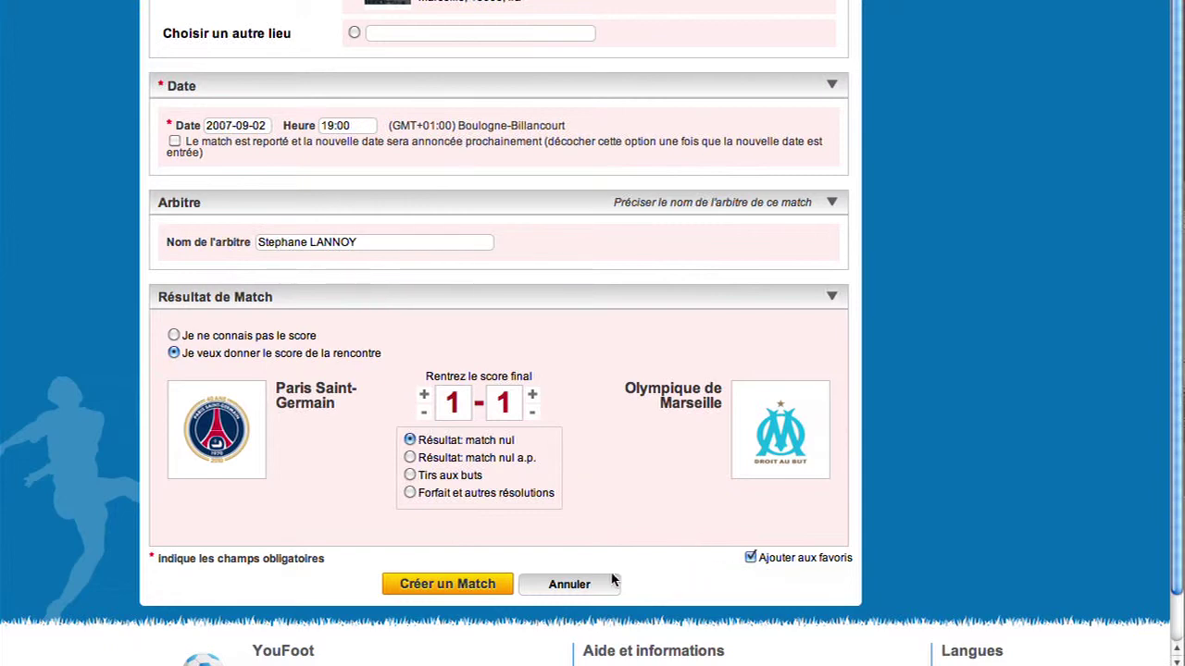
Create the match and look over its new page
click(510, 588)
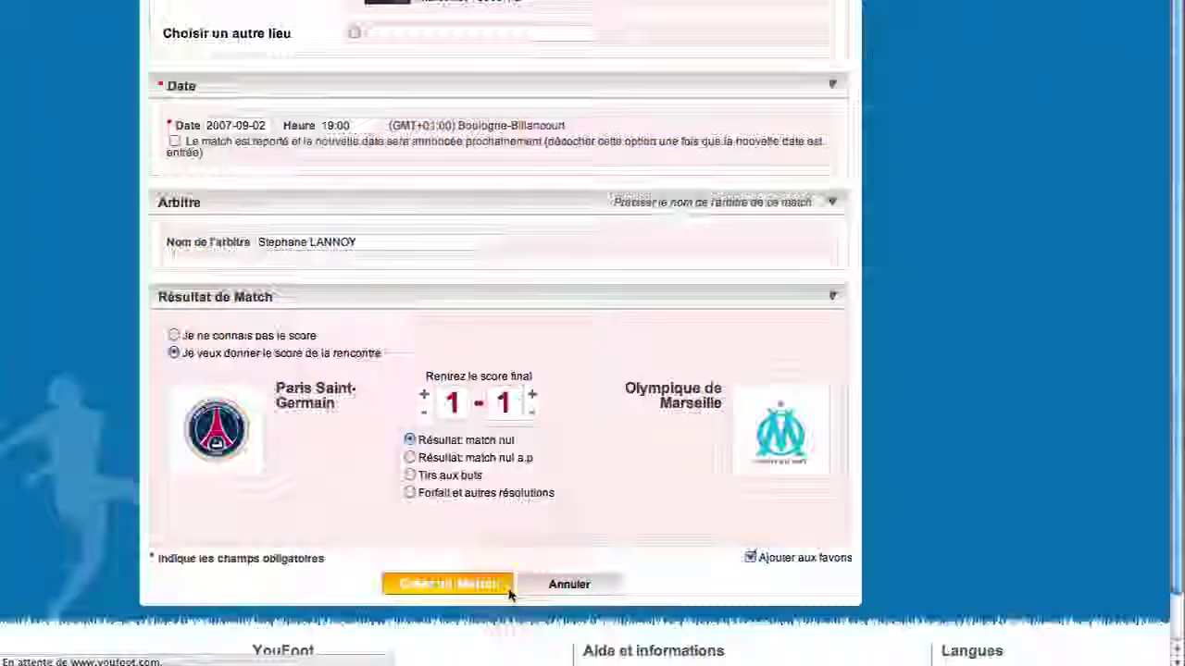
scroll(1169, 259, down, 4)
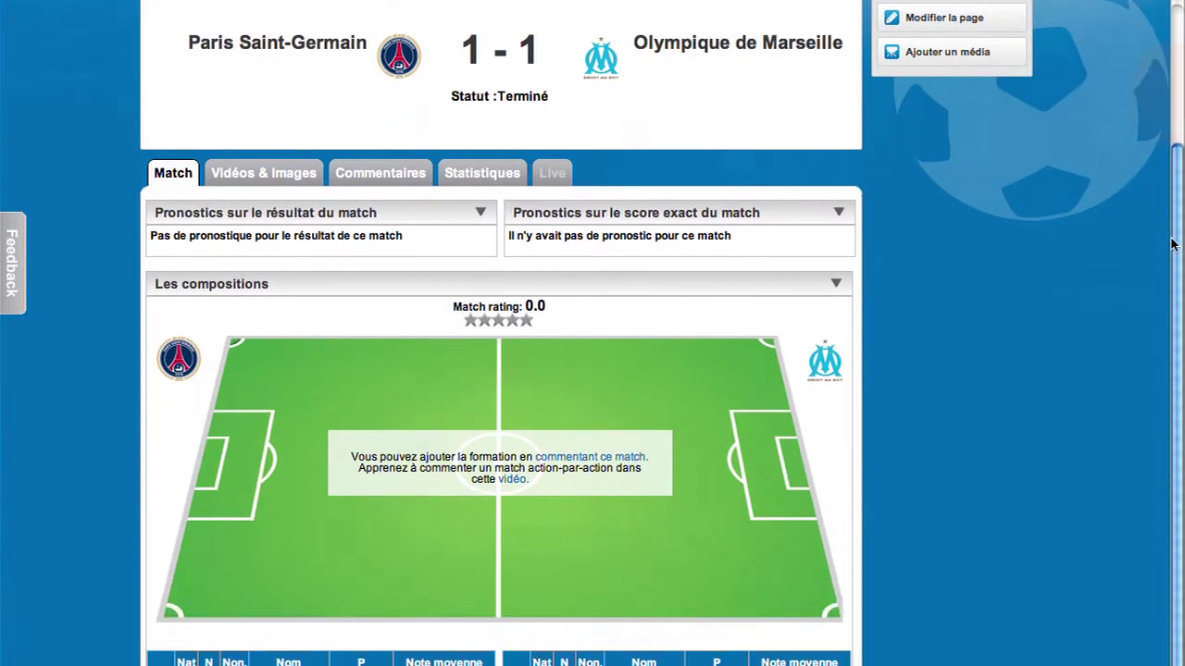
scroll(1169, 259, up, 2)
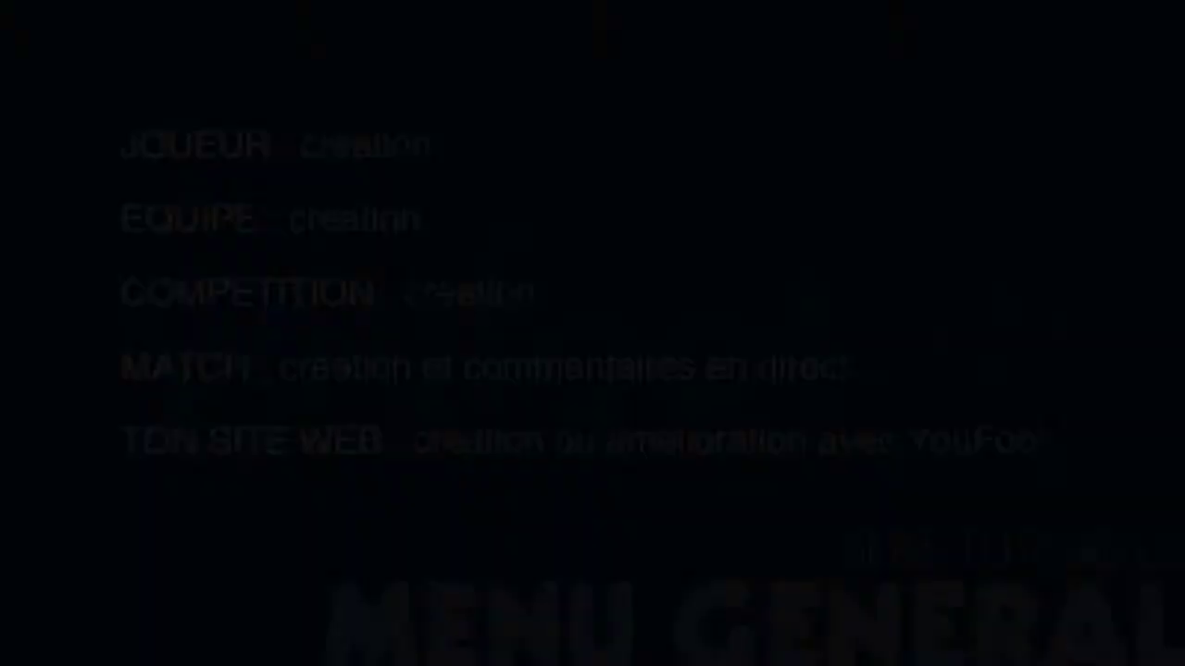